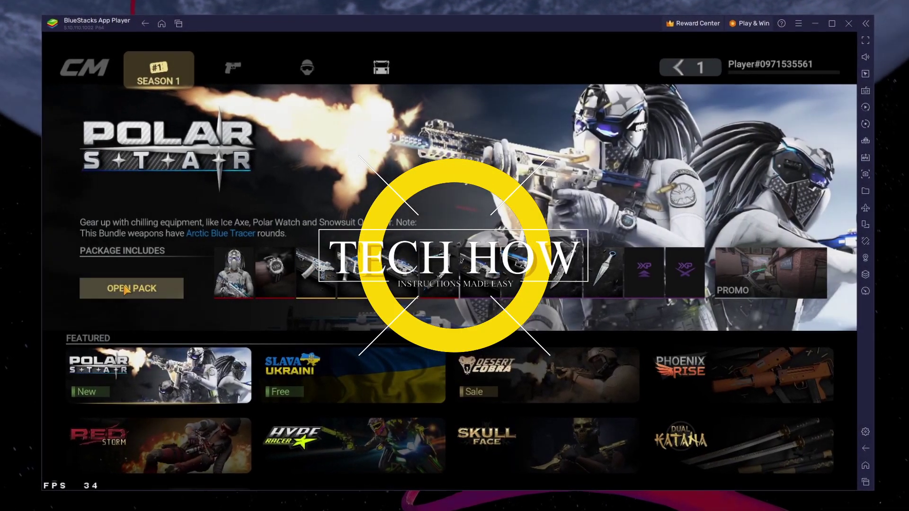
- Preview the Polar Star pack and the Daily Challenges page, returning to the main lobby each time
left_click(132, 288)
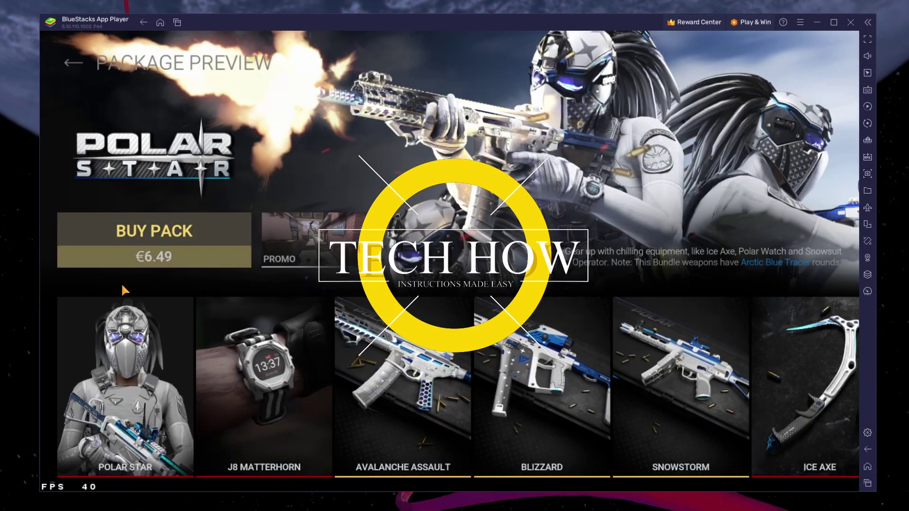
left_click_drag(360, 379, 142, 378)
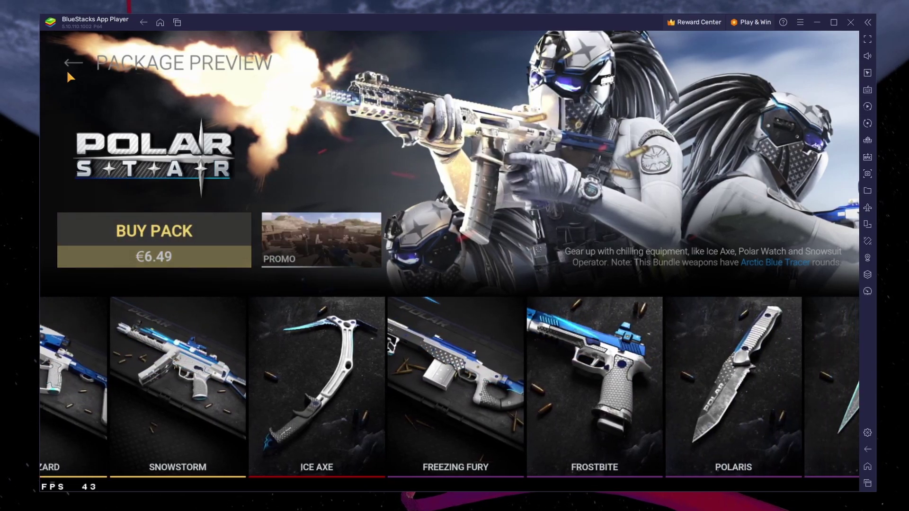
left_click(69, 63)
left_click(74, 64)
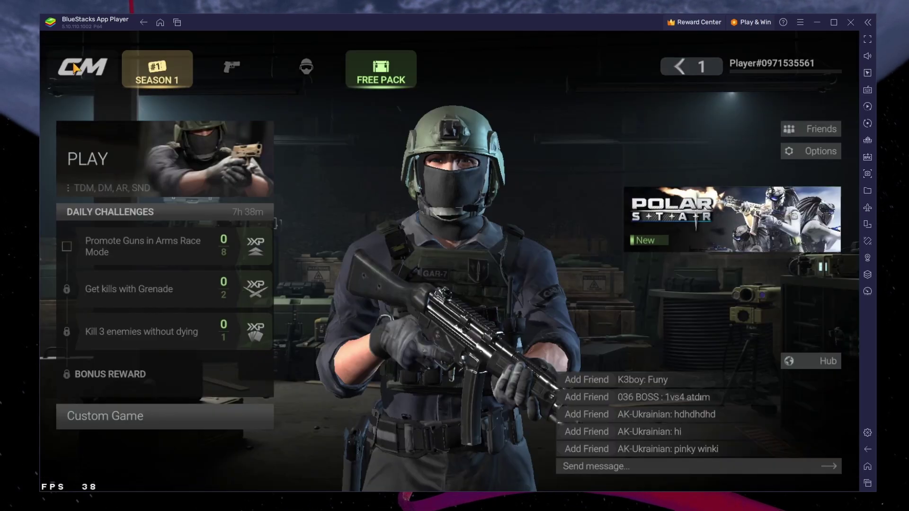
left_click(131, 242)
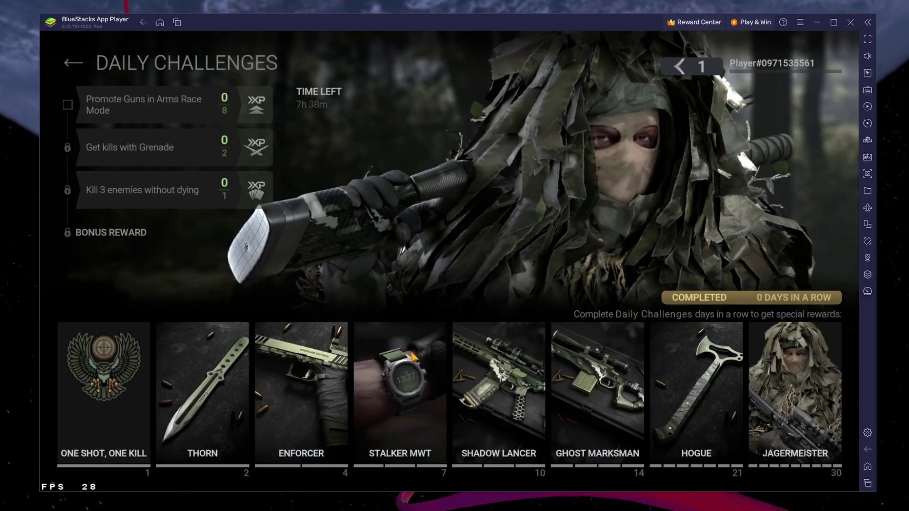
left_click(78, 69)
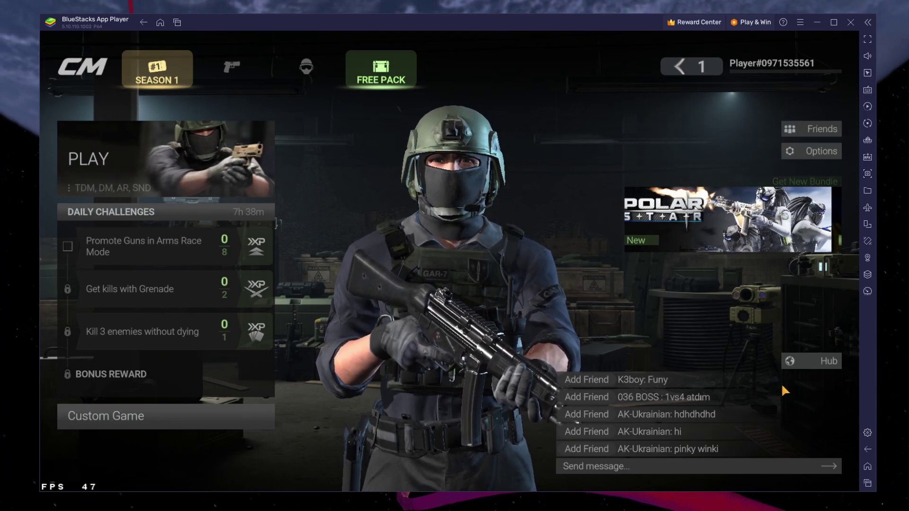
- Go to the emulator's Android home screen and swipe through the app grid
left_click(868, 465)
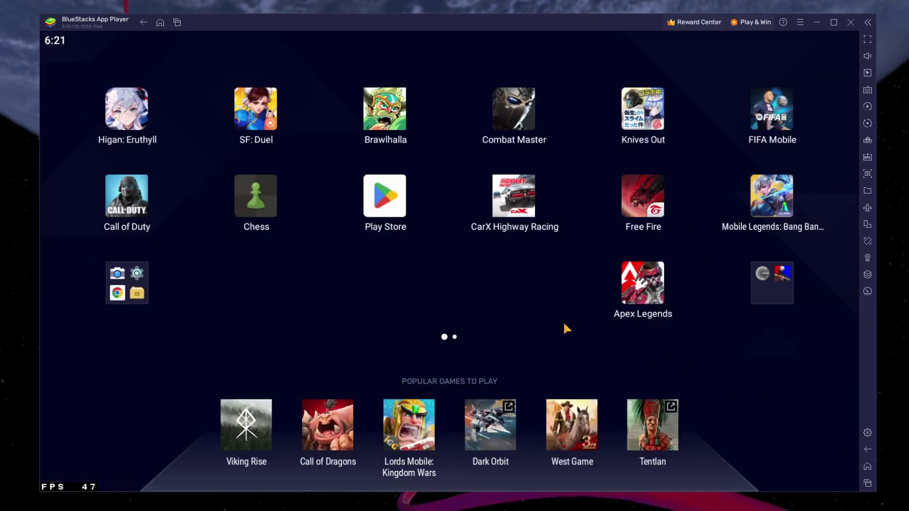
left_click_drag(557, 327, 399, 303)
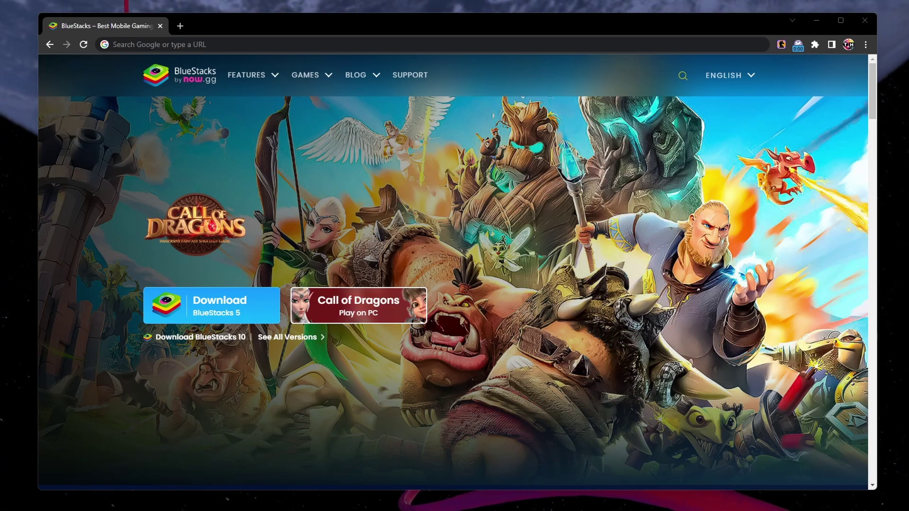
- Download the BlueStacks 5 installer, run it from the download shelf, and close Chrome
left_click(254, 308)
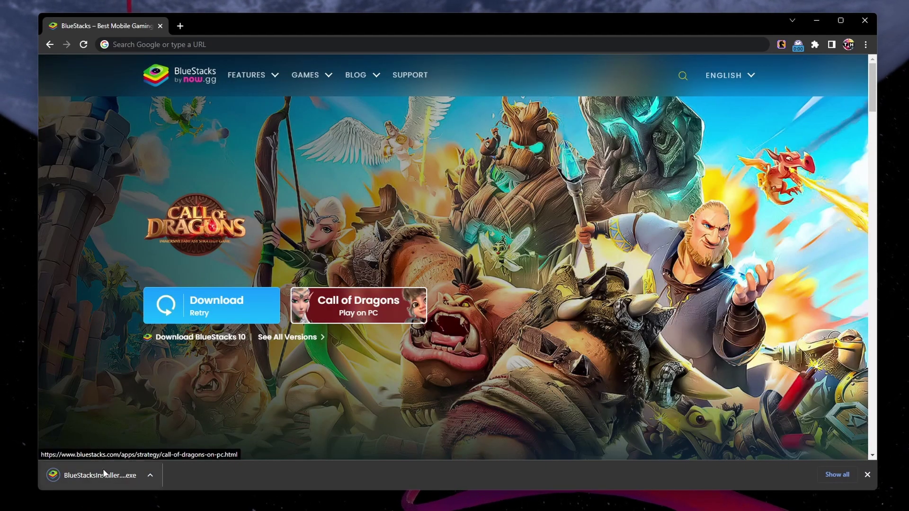
left_click(103, 469)
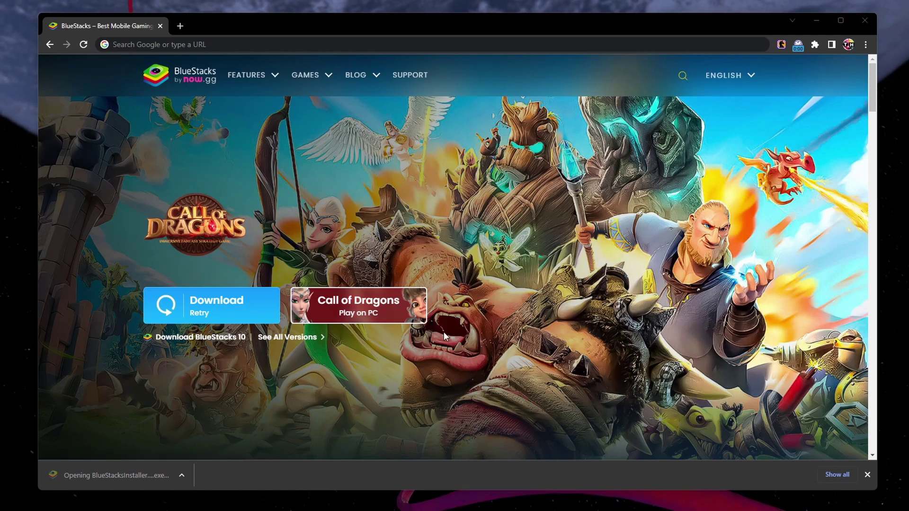
left_click(865, 19)
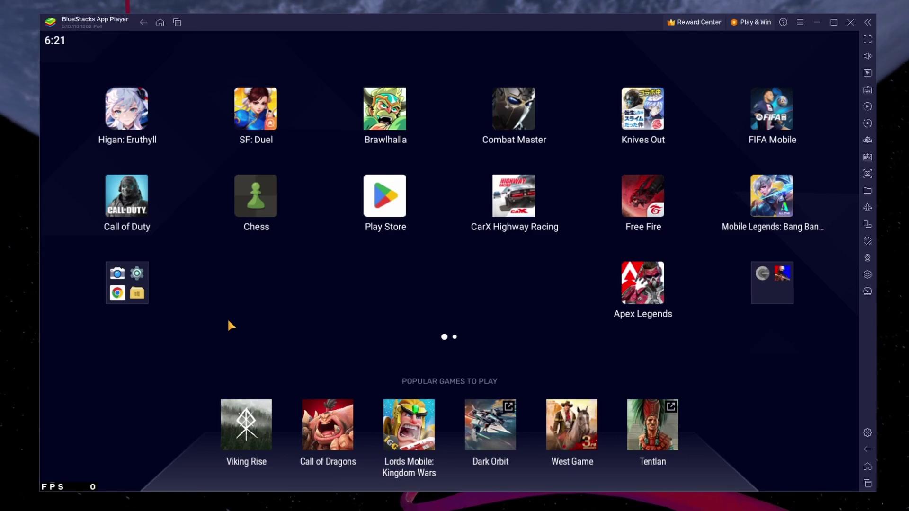
left_click(383, 215)
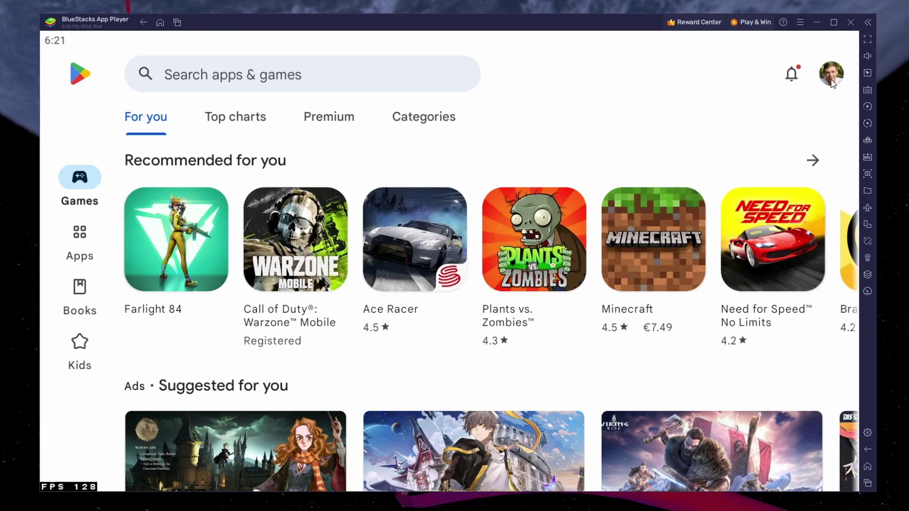
left_click(316, 77)
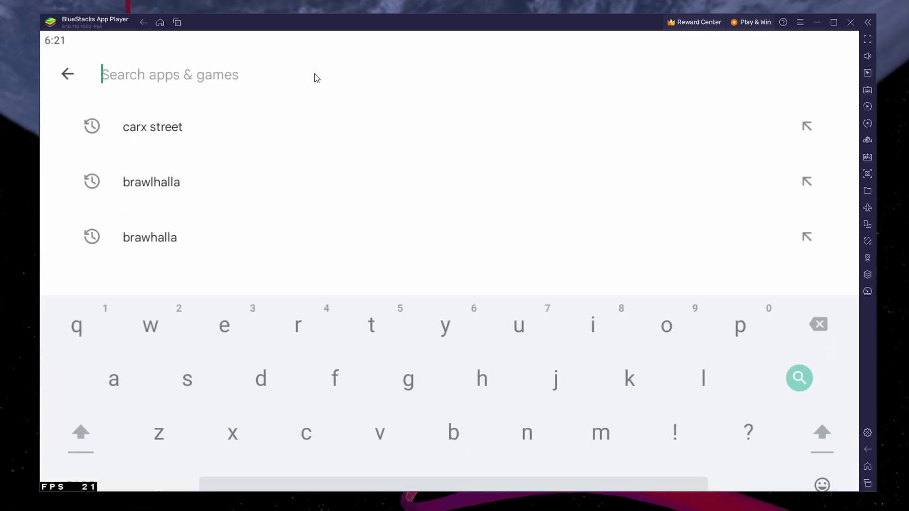
type("combat m")
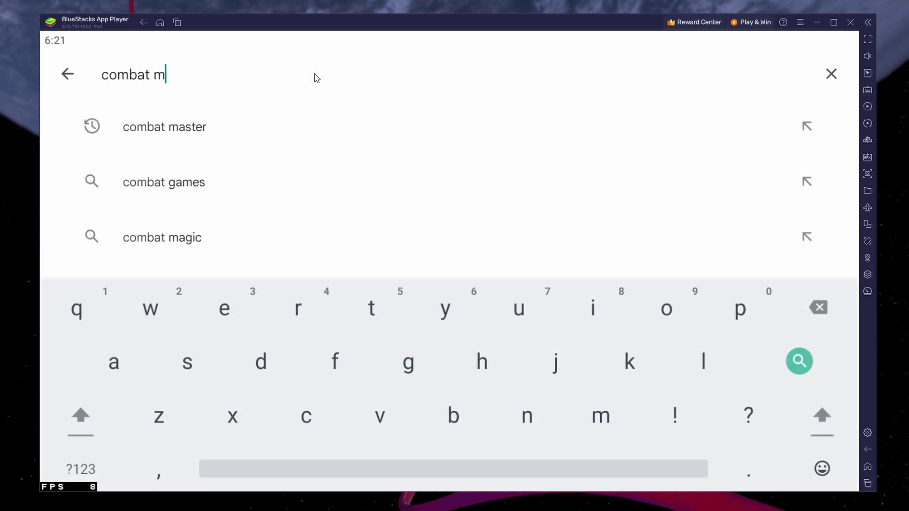
key("Return")
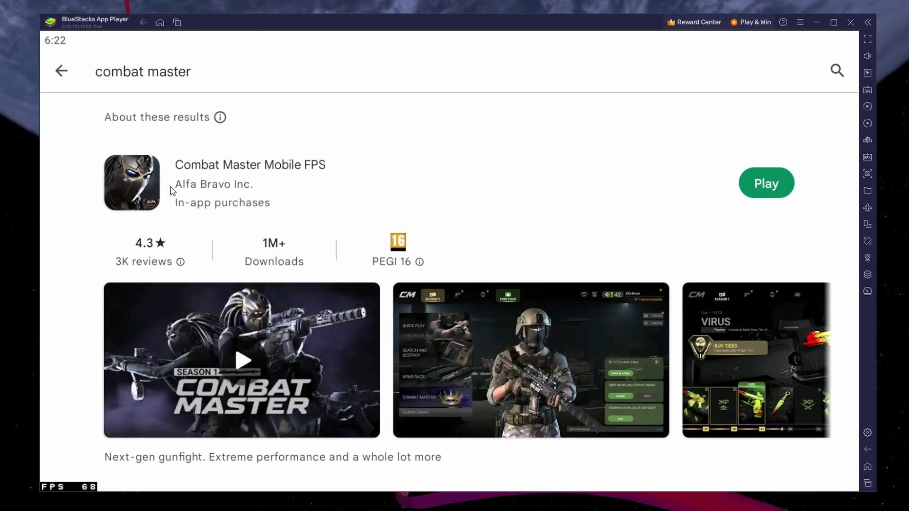
left_click(137, 189)
left_click_drag(105, 332, 95, 148)
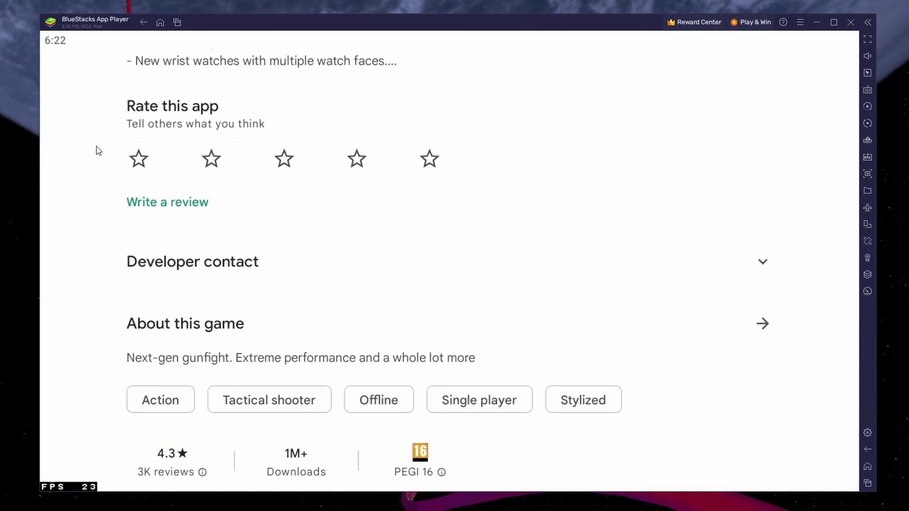
scroll(119, 185, "down", 3)
left_click_drag(498, 251, 140, 252)
scroll(505, 317, "up", 3)
scroll(505, 260, "down", 5)
scroll(505, 260, "up", 4)
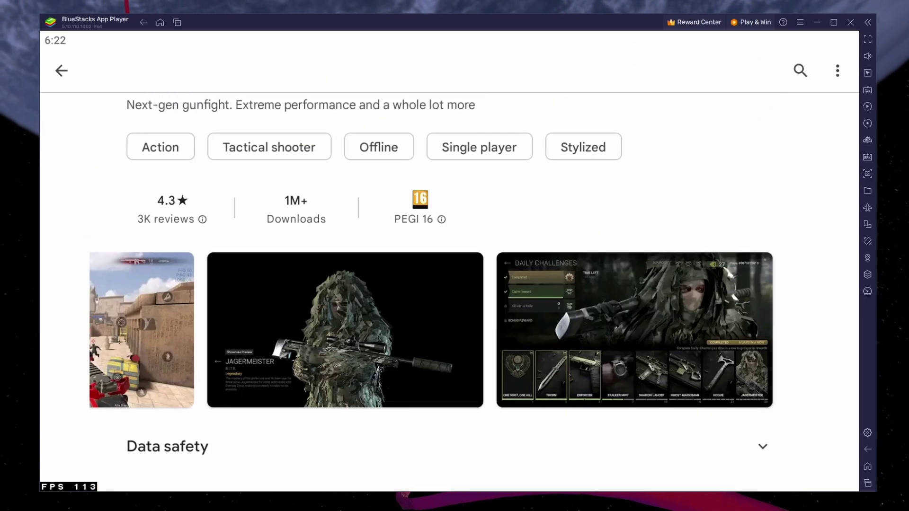
scroll(497, 246, "up", 3)
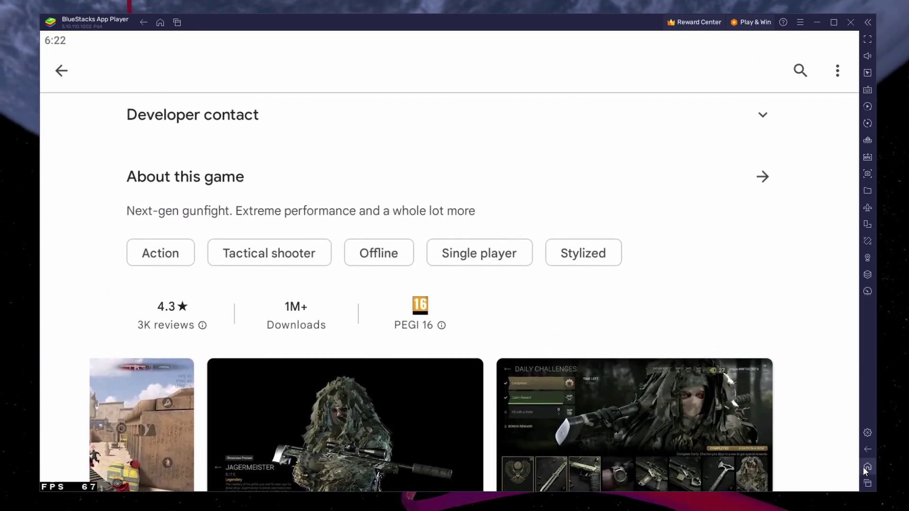
left_click(862, 467)
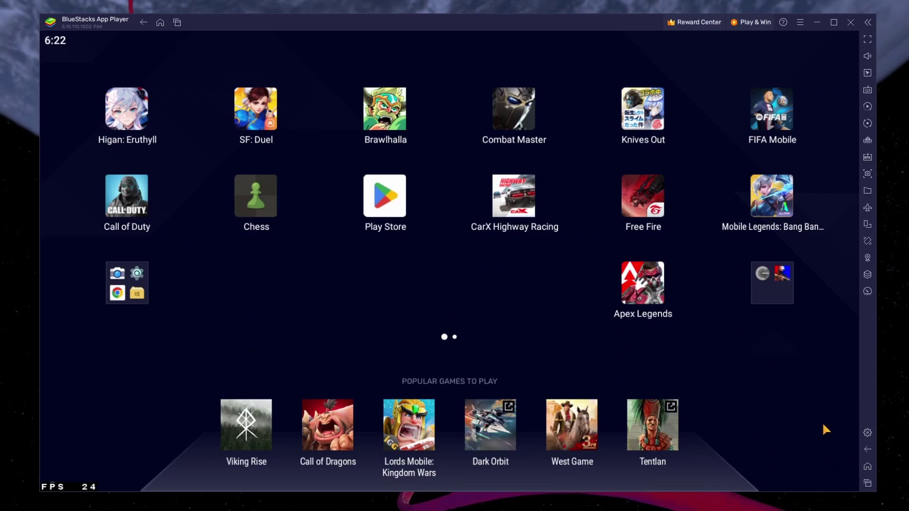
- Open Gamepad settings, keeping gamepad detection on and direct gamepad access on Auto
left_click(862, 434)
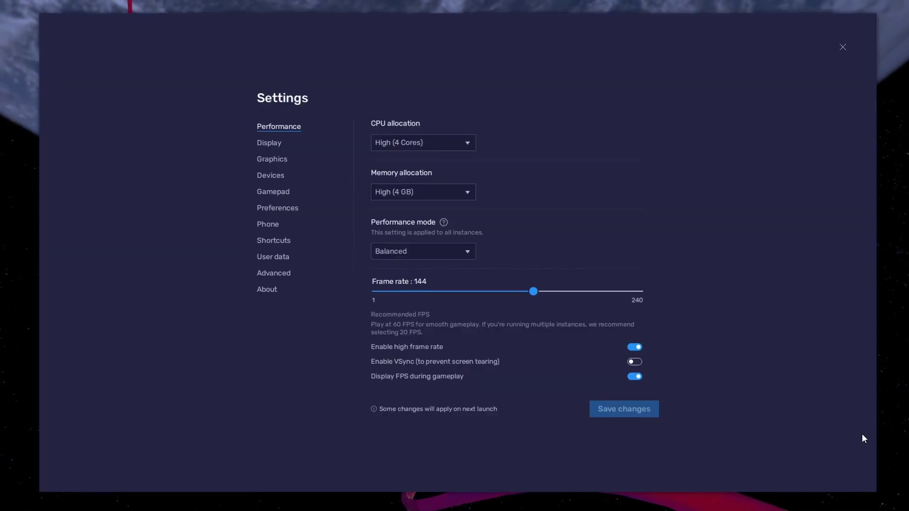
left_click(287, 194)
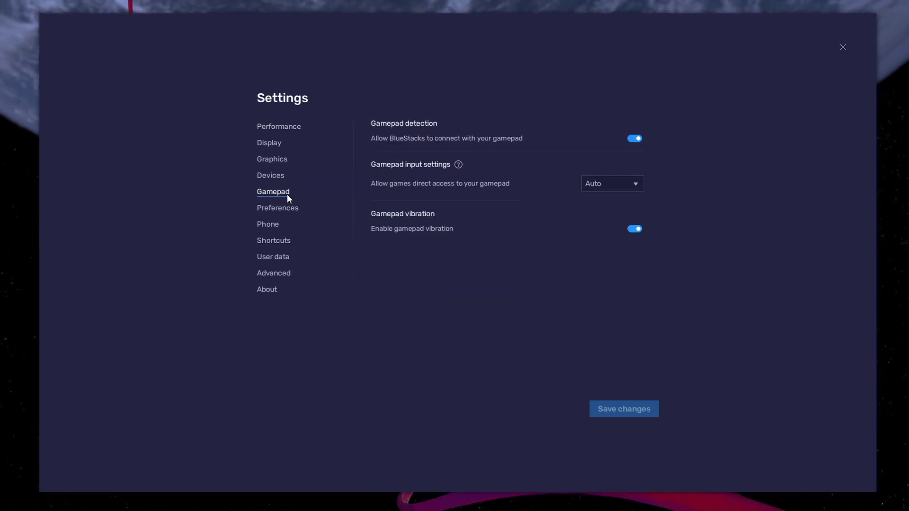
left_click(634, 141)
left_click(633, 141)
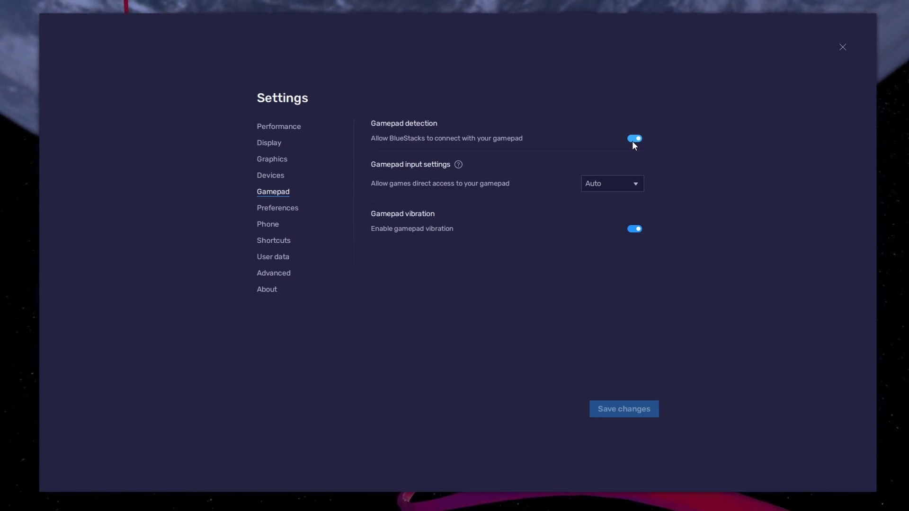
left_click(633, 185)
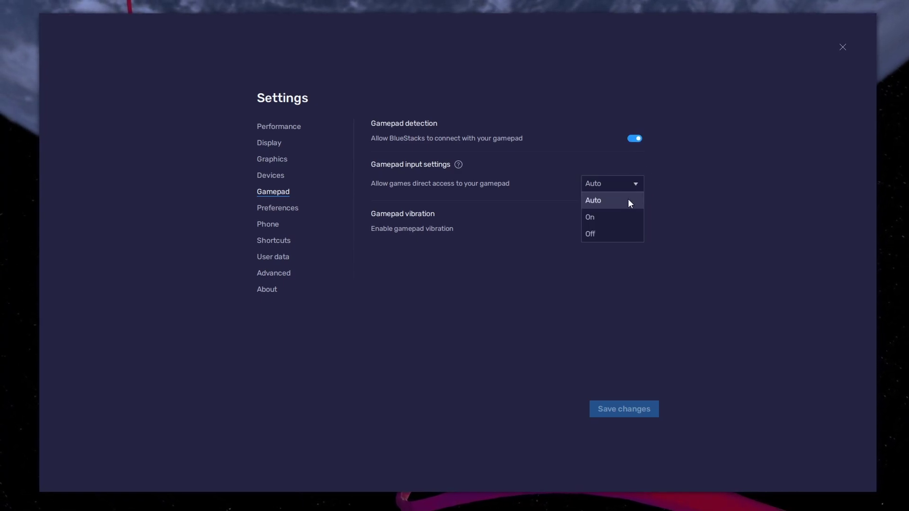
left_click(627, 201)
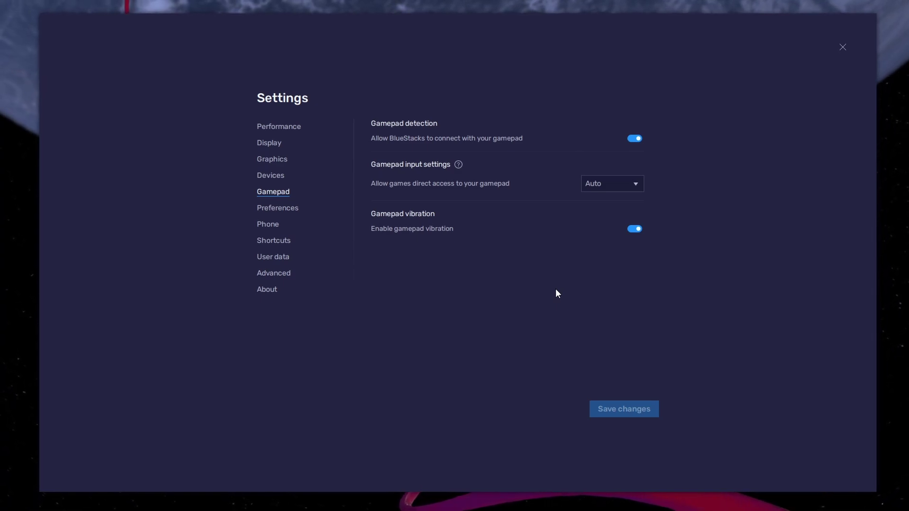
- On the Performance page, keep CPU at High (4 Cores), memory at High (4 GB), and Balanced mode
left_click(297, 127)
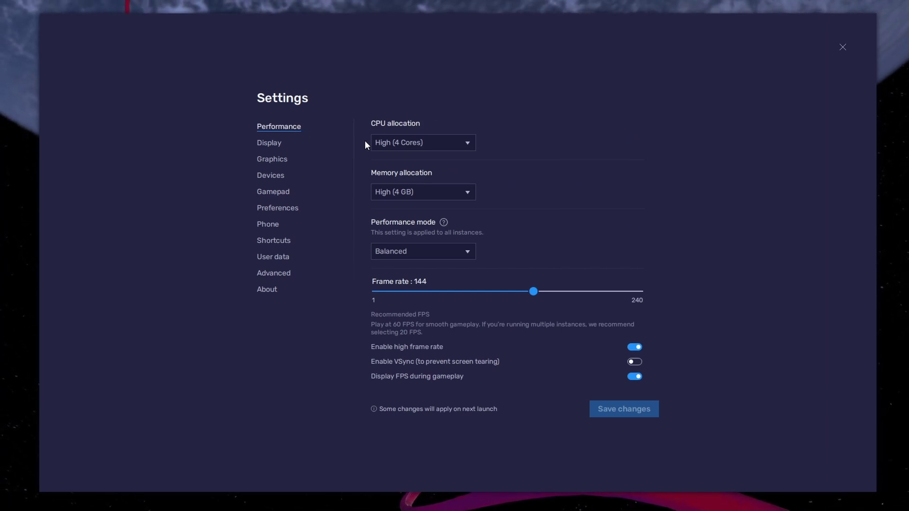
left_click(431, 142)
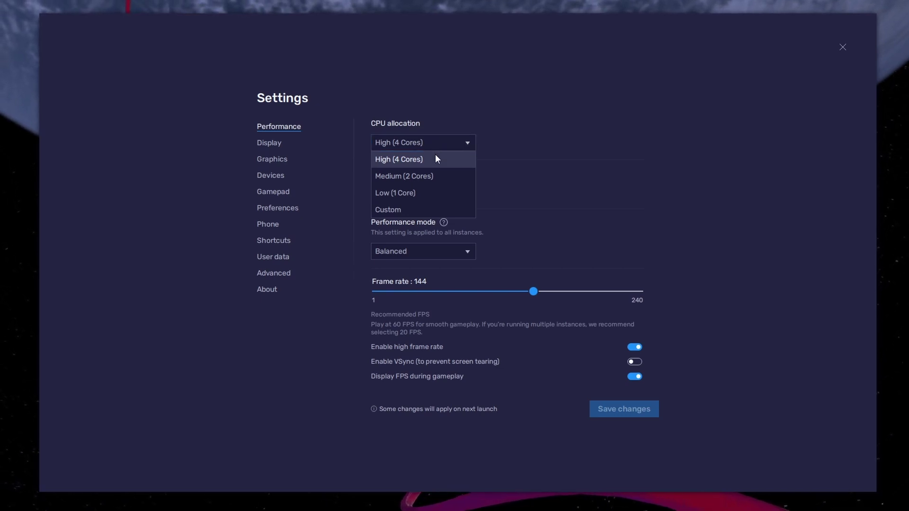
left_click(499, 149)
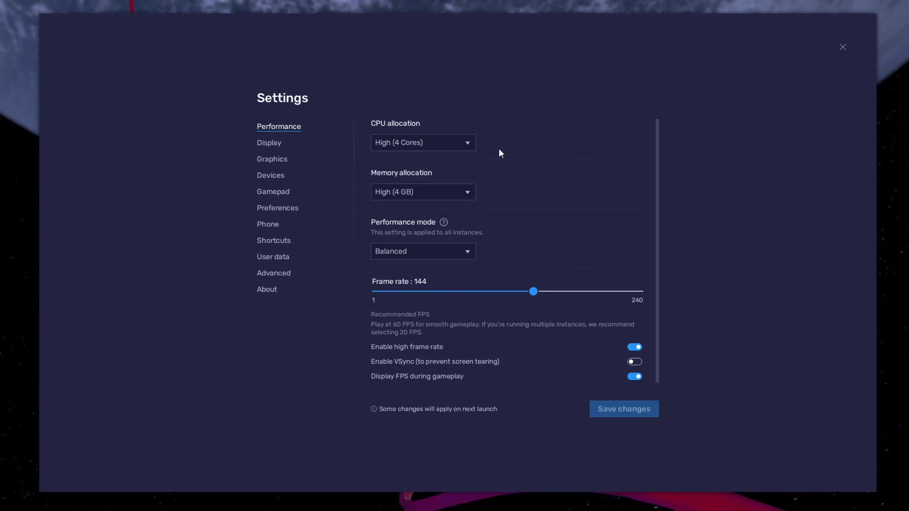
left_click(471, 194)
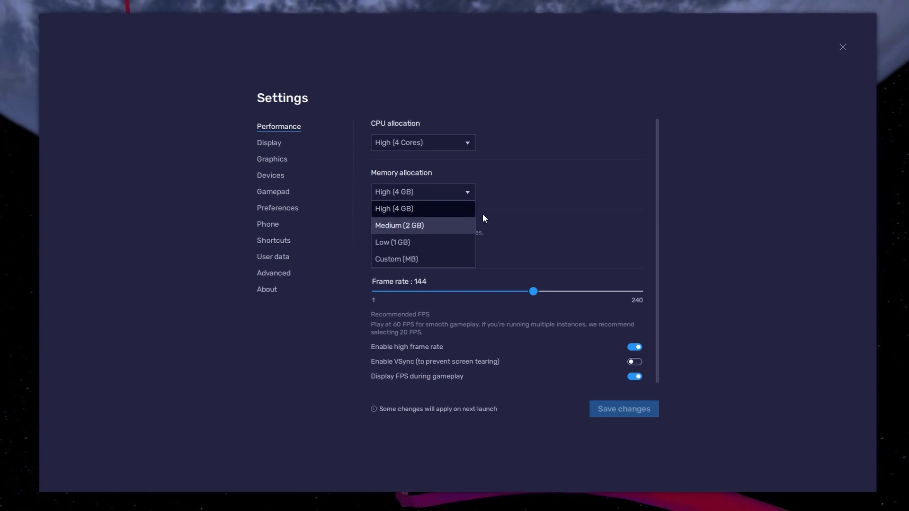
left_click(486, 211)
left_click(465, 253)
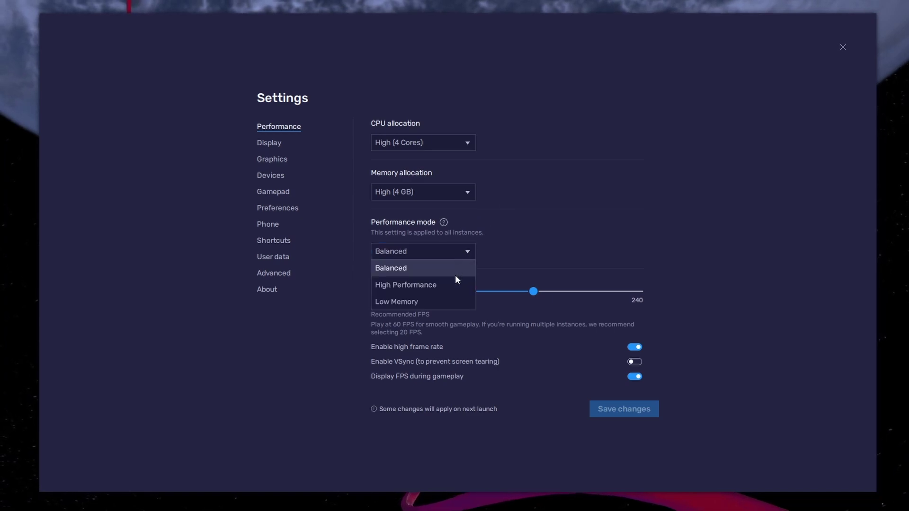
left_click(454, 273)
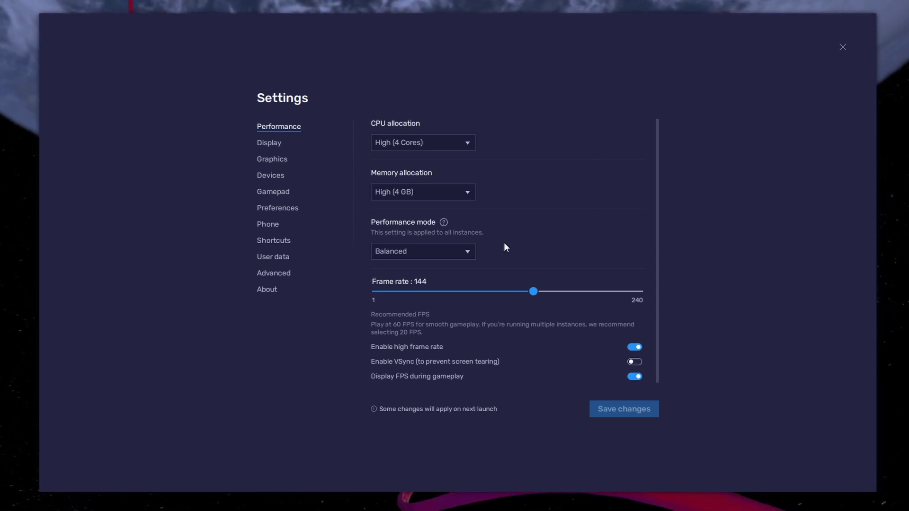
- Keep high frame rate enabled and raise the frame rate slider to about 147
left_click(635, 348)
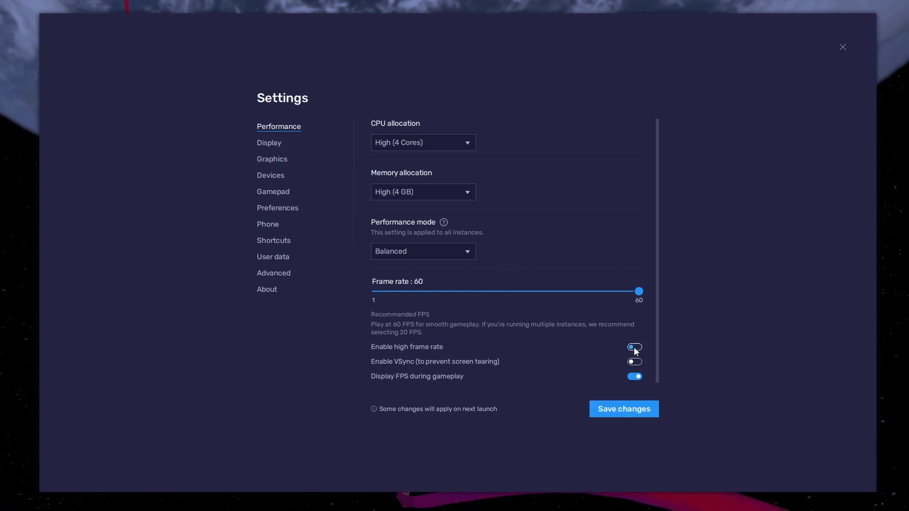
left_click(635, 348)
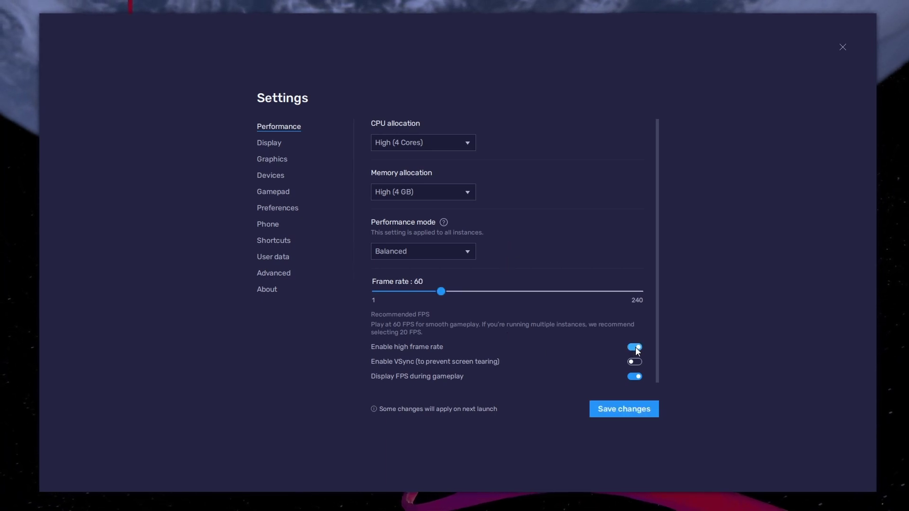
left_click_drag(523, 292, 536, 293)
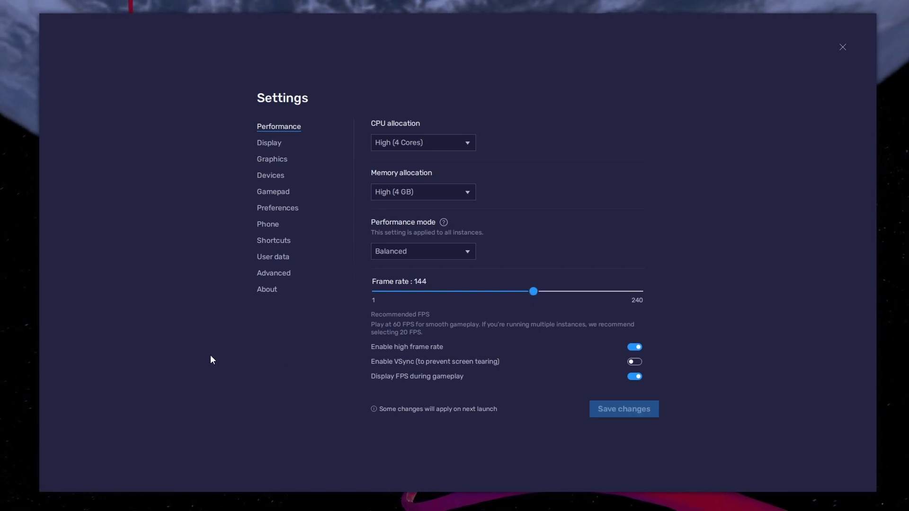
- Open Windows advanced display settings and keep the refresh rate at 119.97 Hz
right_click(29, 313)
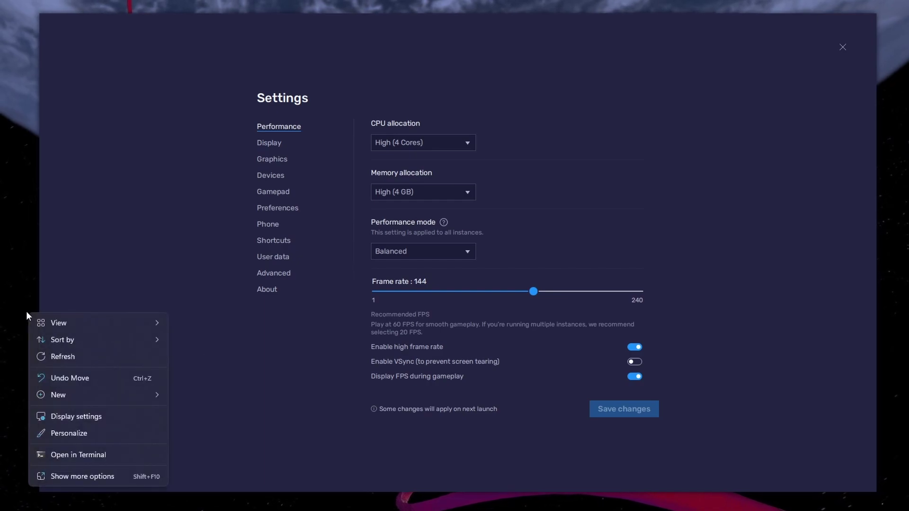
left_click(129, 416)
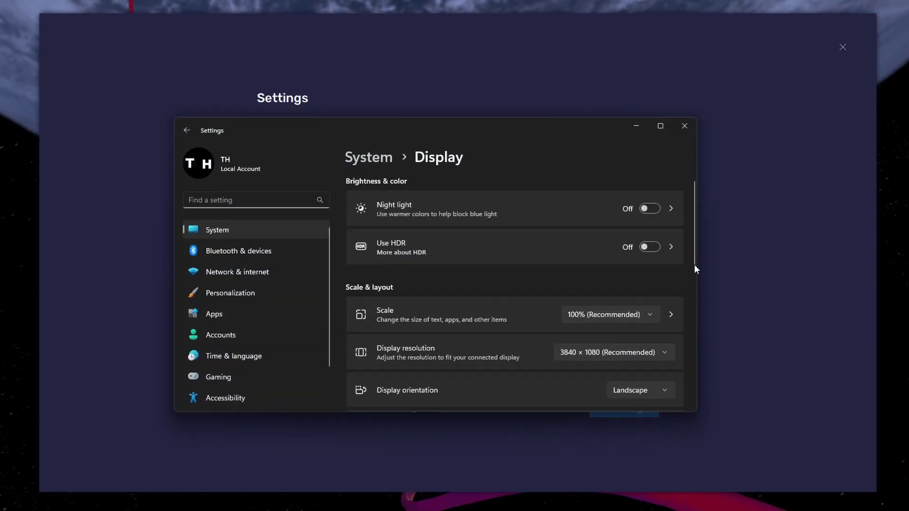
left_click_drag(693, 265, 691, 375)
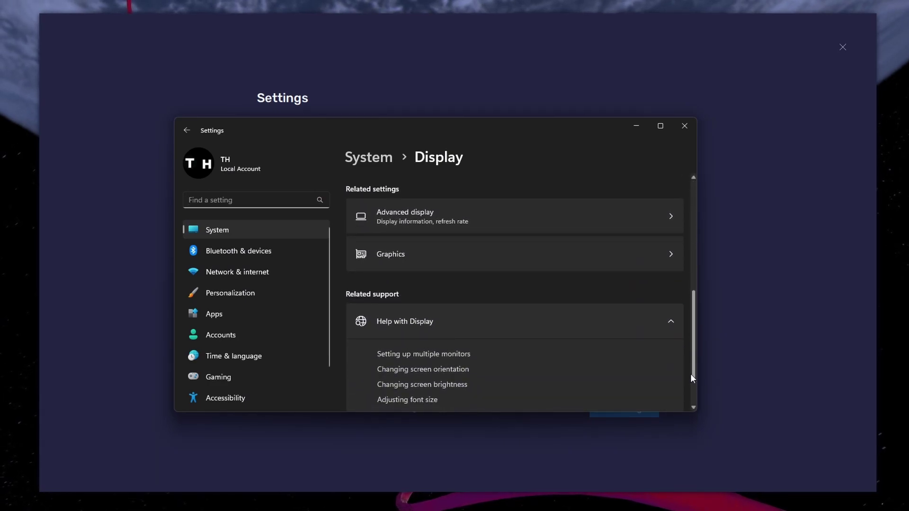
left_click(619, 229)
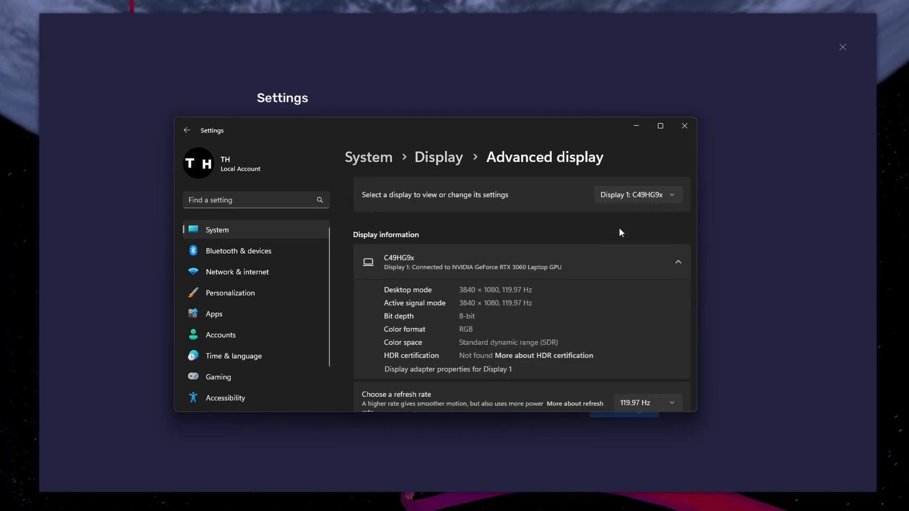
scroll(619, 228, "down", 2)
left_click(649, 353)
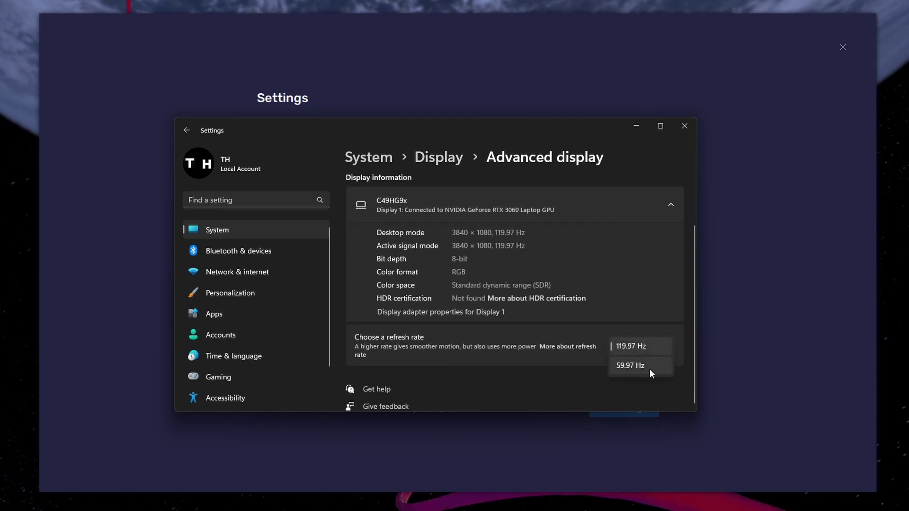
left_click(652, 346)
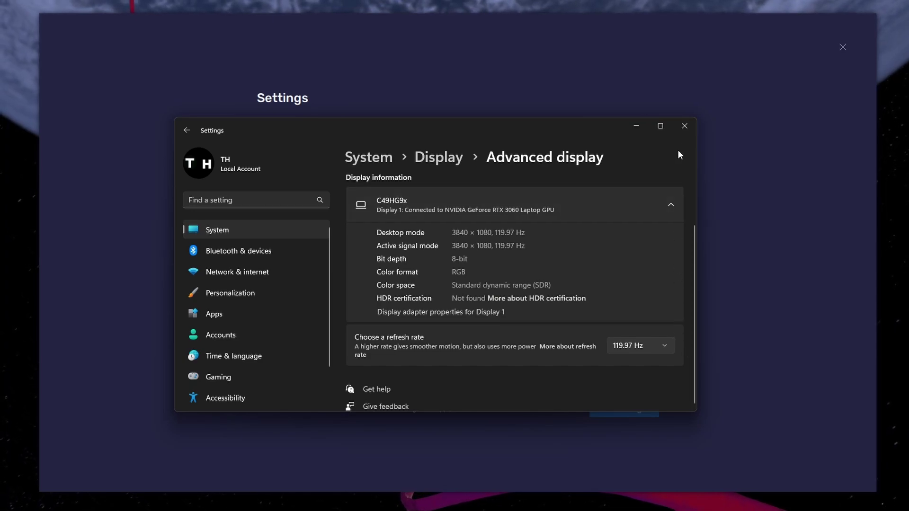
- Close Windows Settings and toggle the emulator's FPS counter off and back on
left_click(684, 126)
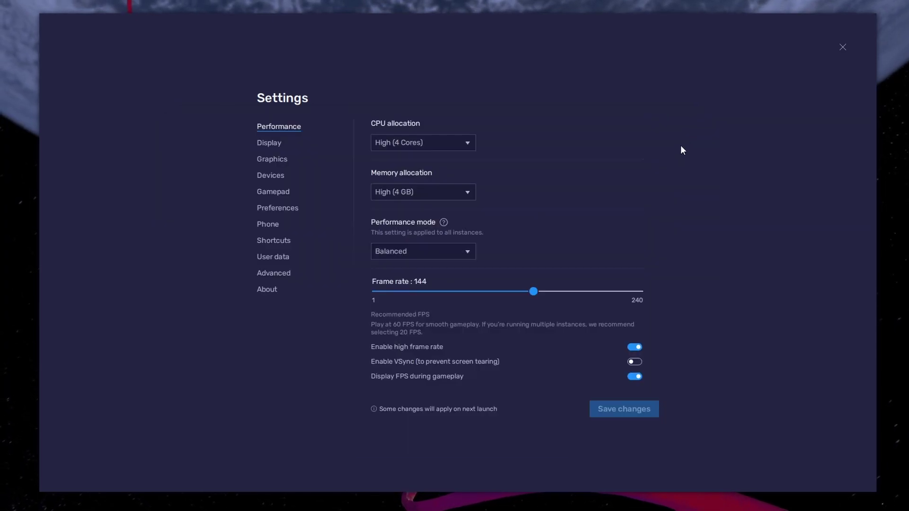
left_click(634, 377)
left_click(633, 377)
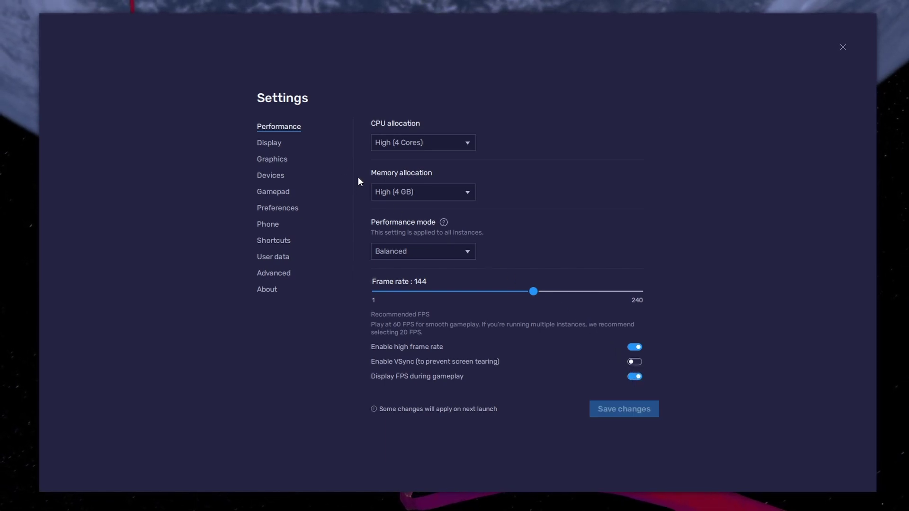
- Keep Landscape orientation and, after trying other resolutions, settle on 1600 x 900
left_click(269, 143)
left_click(426, 143)
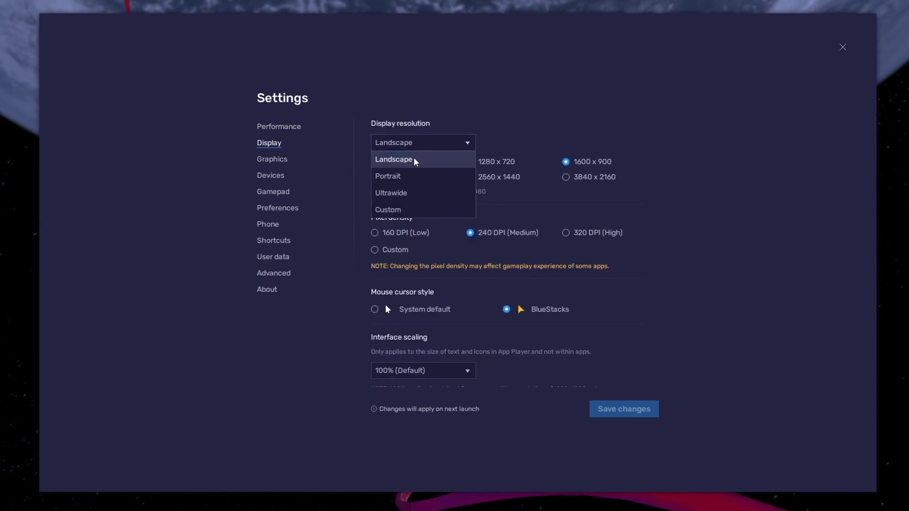
left_click(415, 161)
left_click(469, 162)
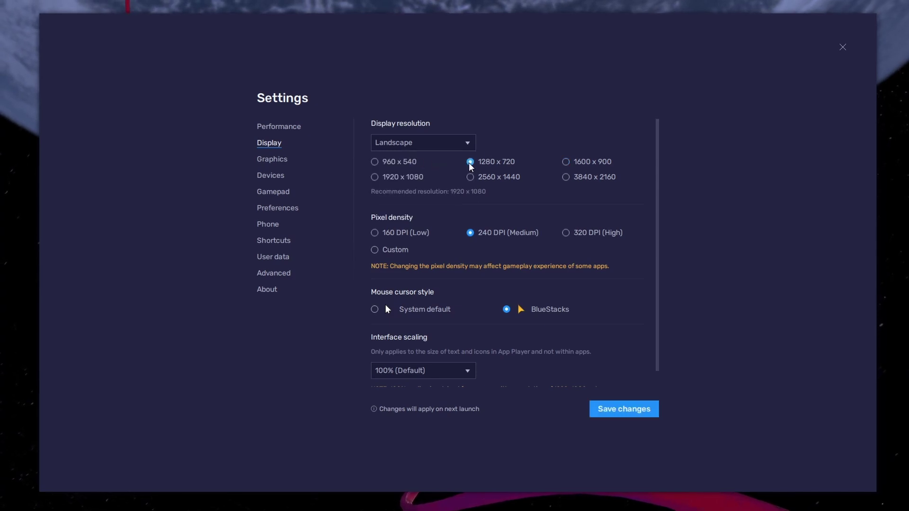
left_click(470, 177)
left_click(566, 177)
left_click(565, 162)
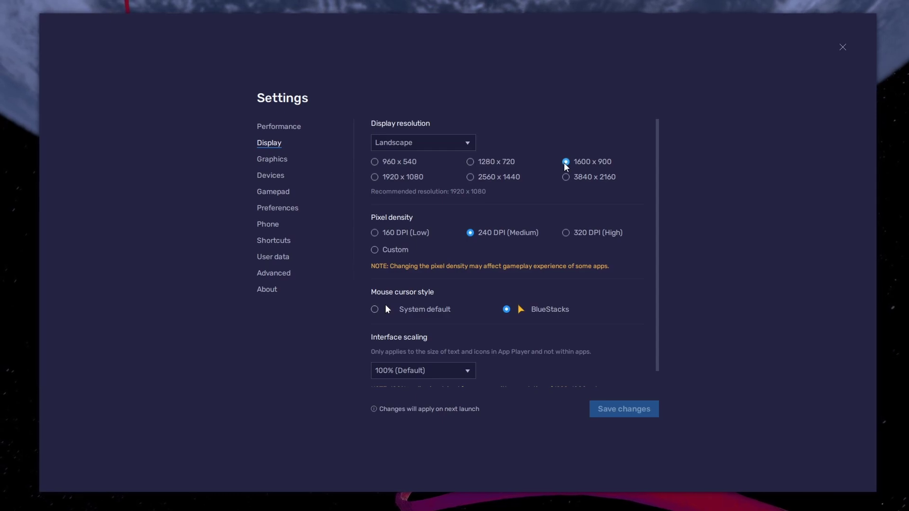
- Close settings, enlarge the window, launch Combat Master, and enable the on-screen key overlay
left_click(842, 48)
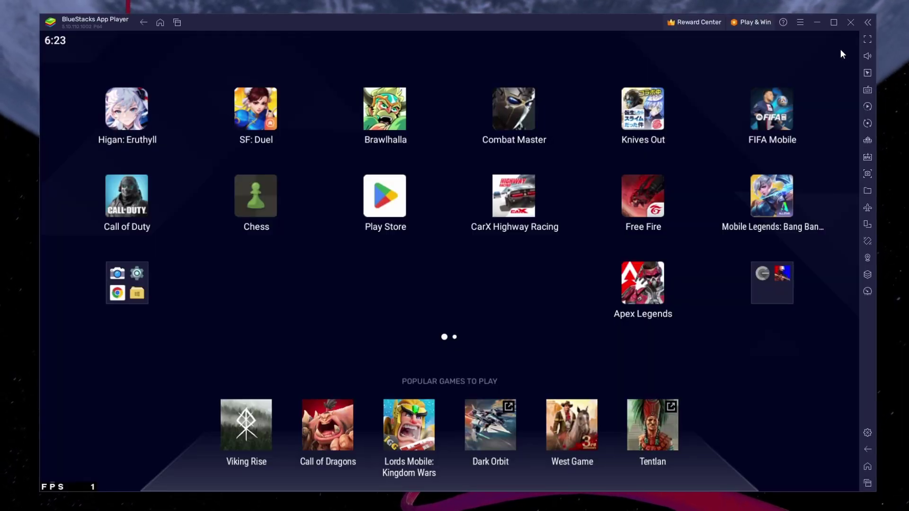
left_click_drag(879, 495, 877, 494)
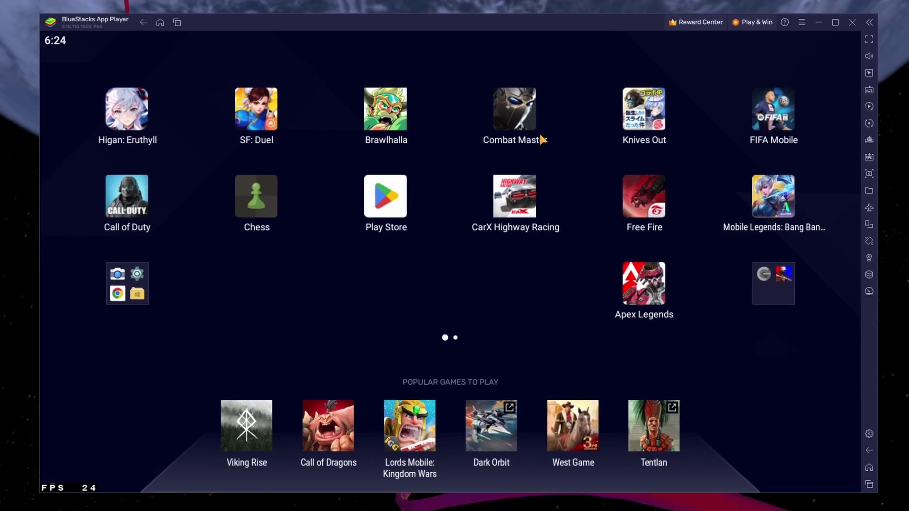
left_click(514, 107)
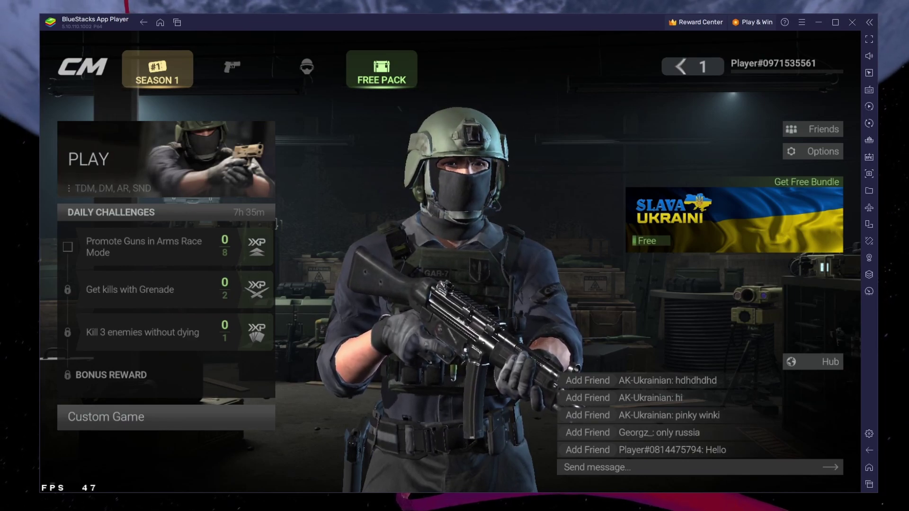
left_click(870, 90)
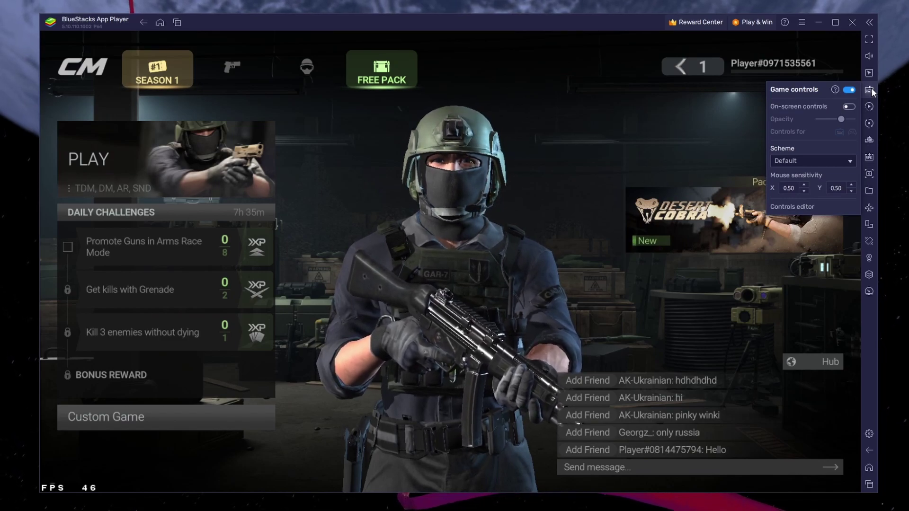
left_click(850, 106)
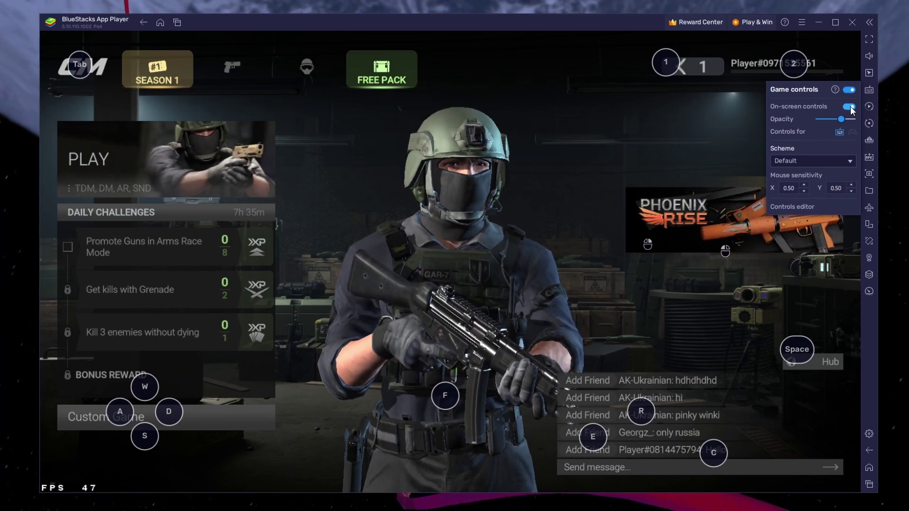
- Hide the key overlay, then lower Combat Master's Graphics Render Quality from Ultra to High
left_click(850, 108)
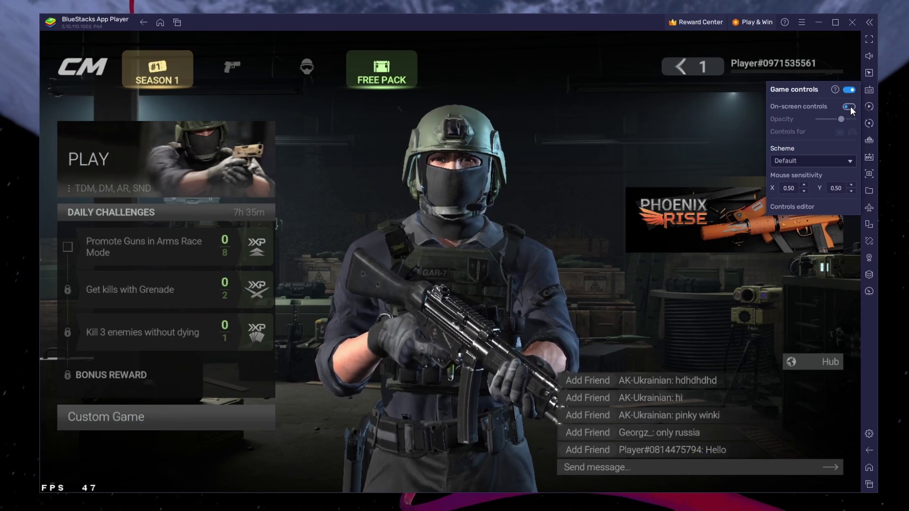
left_click(869, 90)
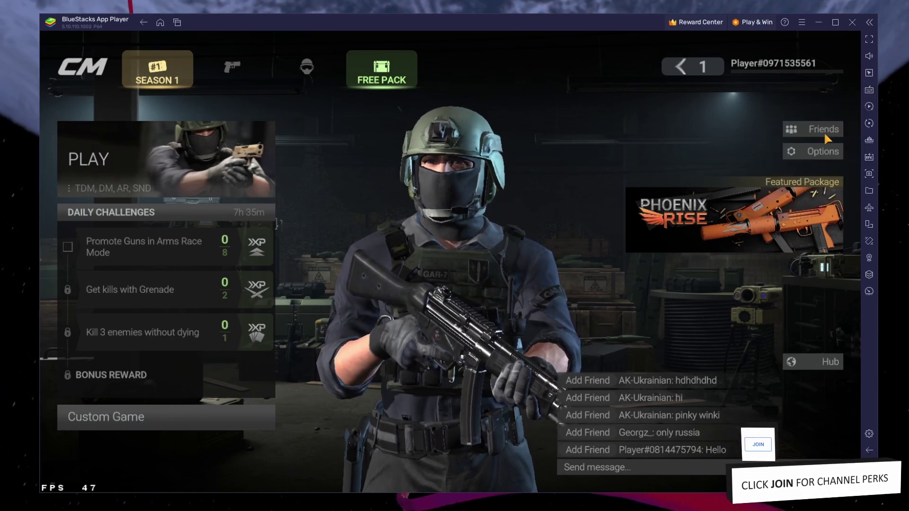
left_click(817, 150)
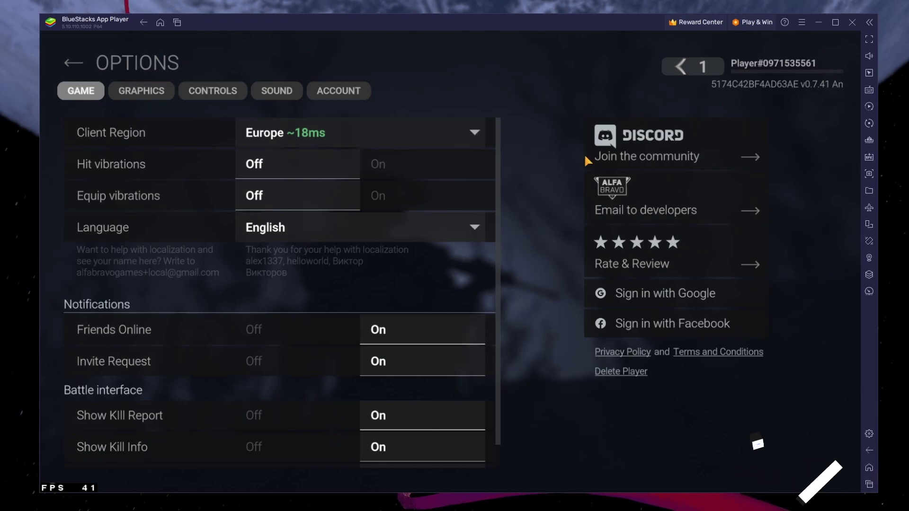
left_click(155, 92)
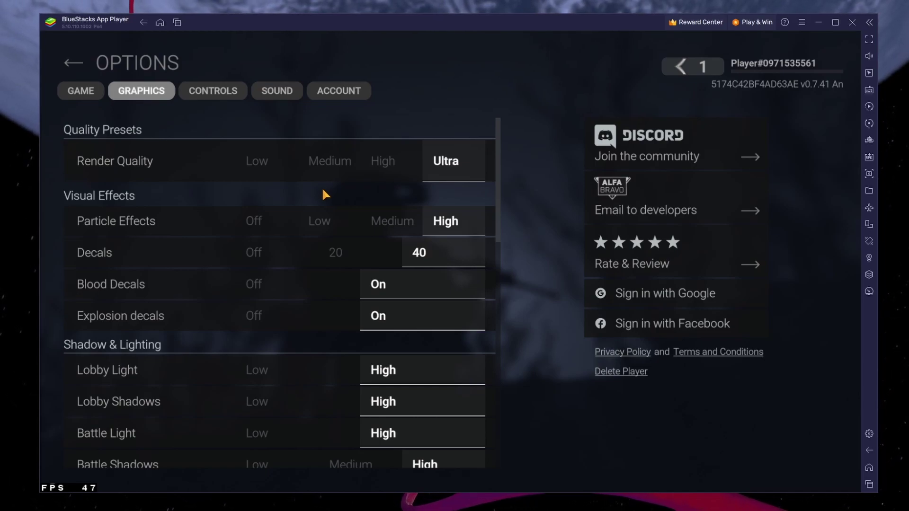
left_click(384, 175)
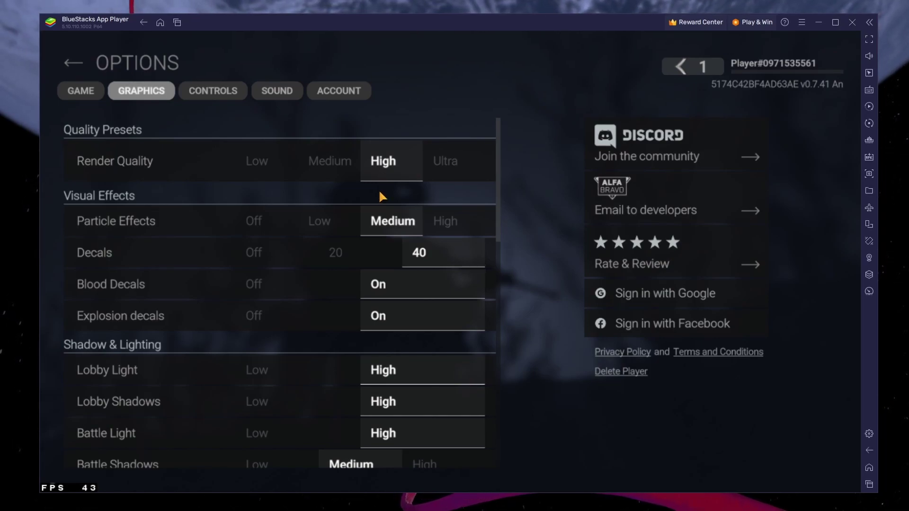
- Open Customize buttons under Controls, adjust the key overlay's opacity, then turn the overlay off
left_click(220, 98)
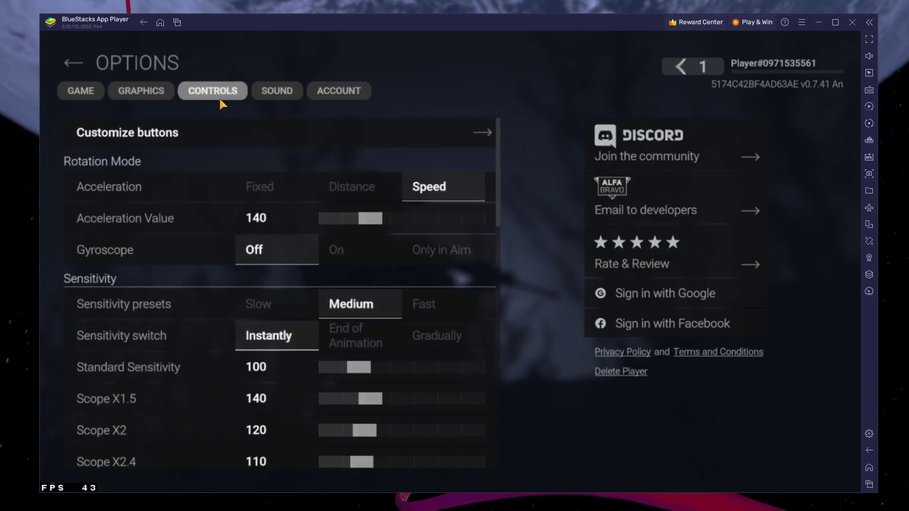
left_click(287, 128)
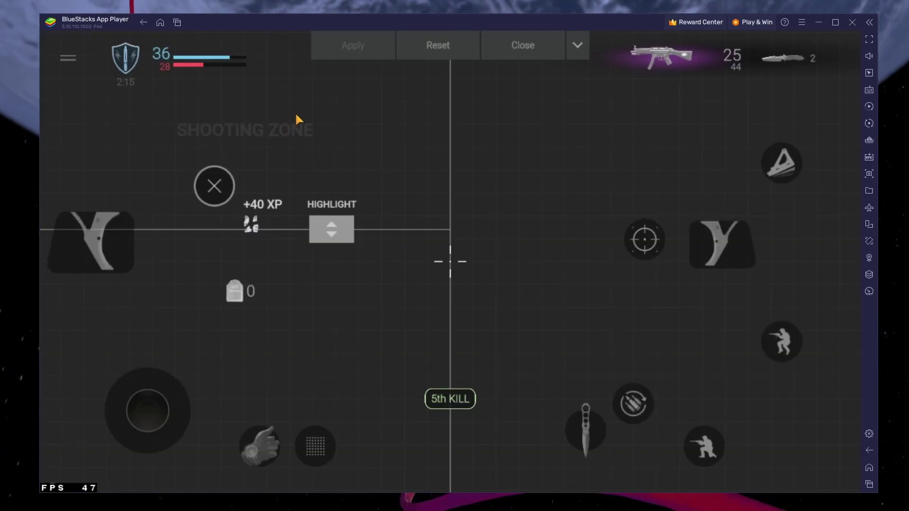
left_click(870, 89)
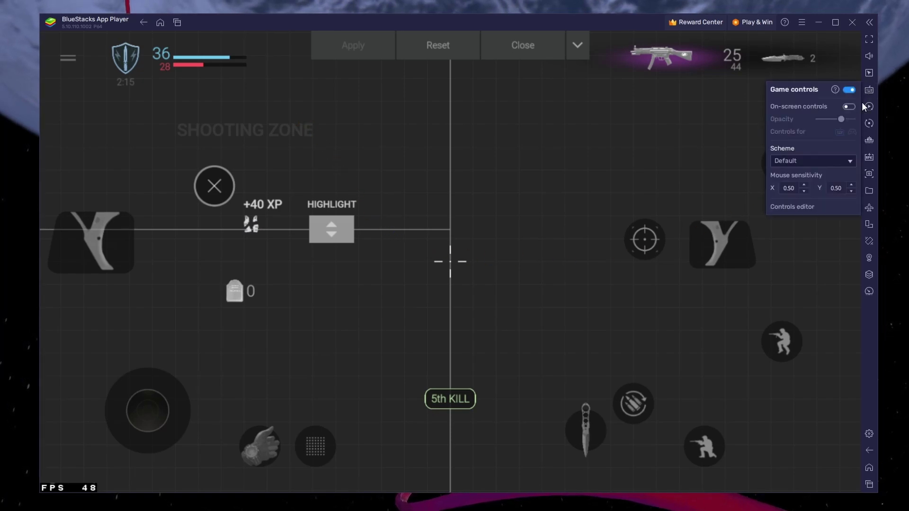
left_click(850, 107)
left_click(851, 106)
left_click(851, 105)
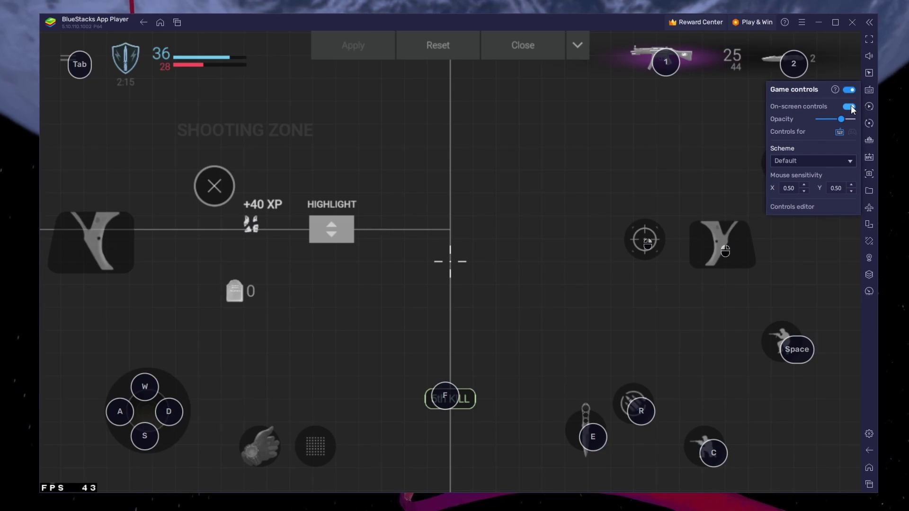
left_click(850, 109)
left_click(847, 109)
mouse_move(841, 119)
left_mouse_down()
mouse_move(819, 116)
mouse_move(847, 117)
mouse_move(834, 118)
left_mouse_up()
left_click(851, 107)
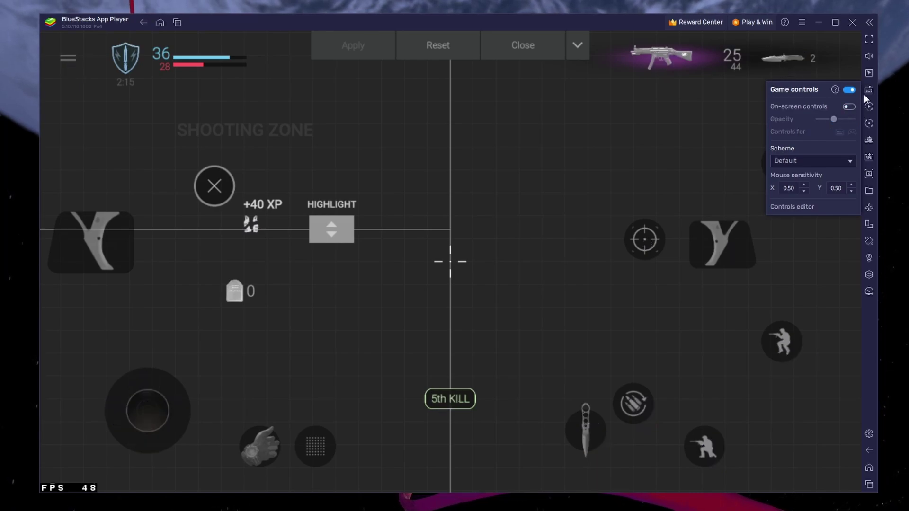
- Close the game controls and button layout, return to the main menu, and join a Custom Game lobby
left_click(868, 94)
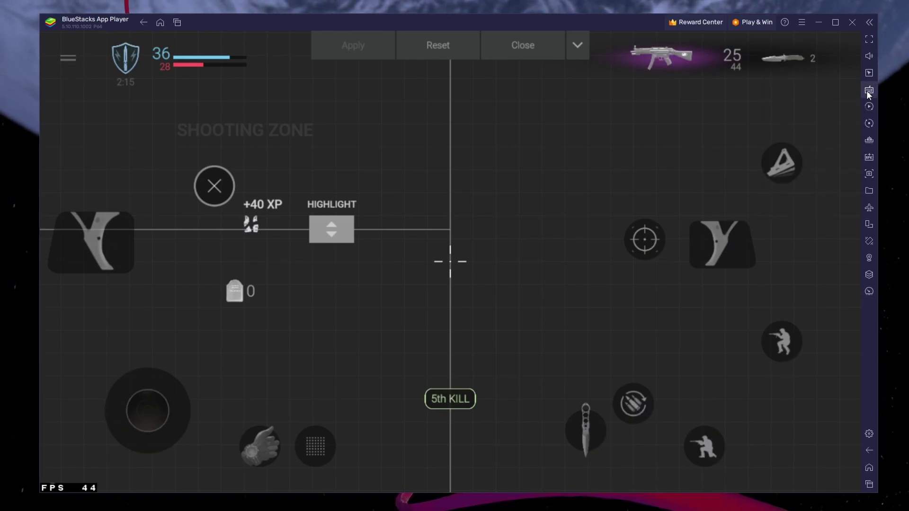
left_click(517, 56)
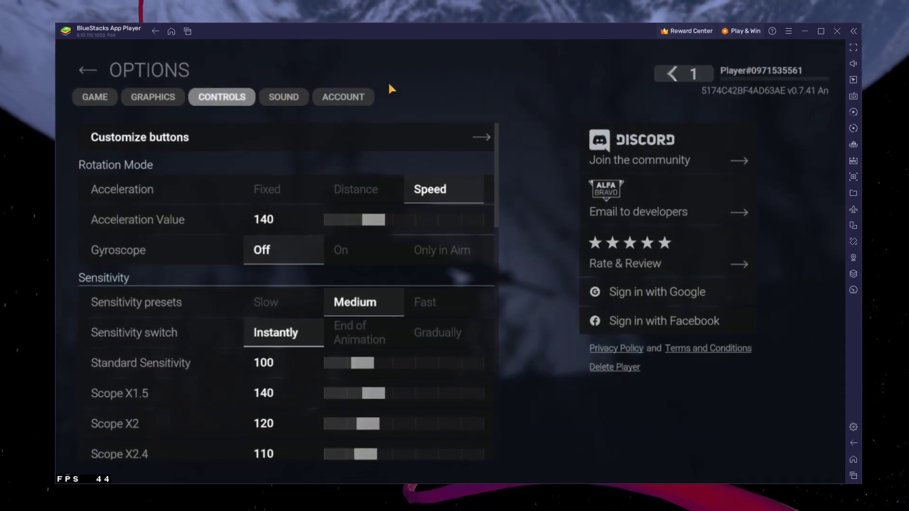
left_click(88, 73)
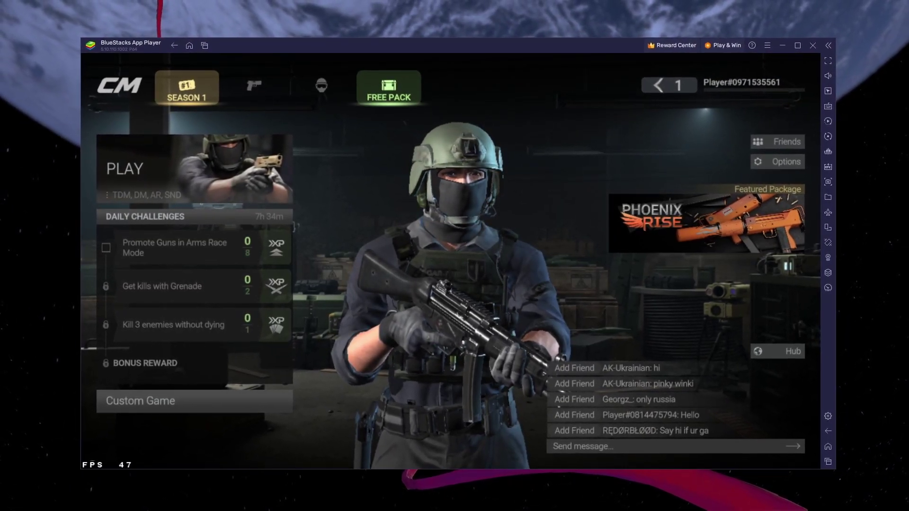
left_click(140, 401)
left_click(108, 83)
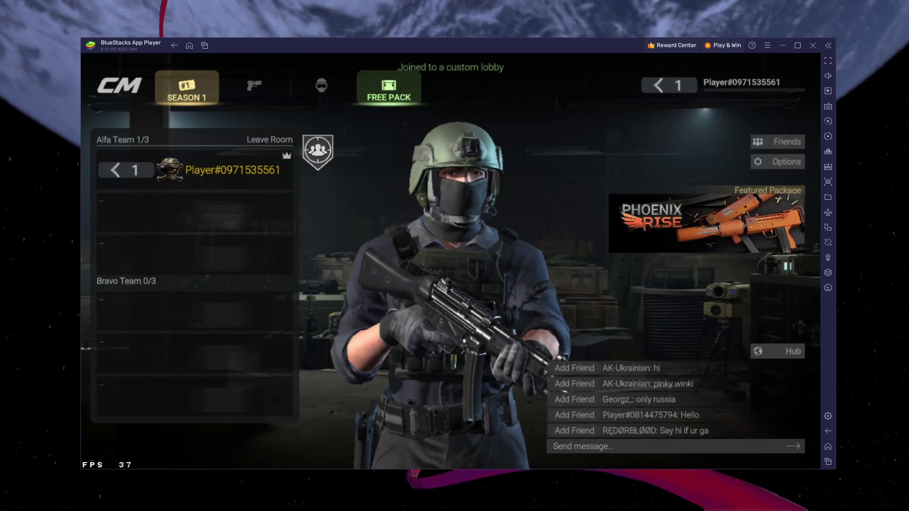